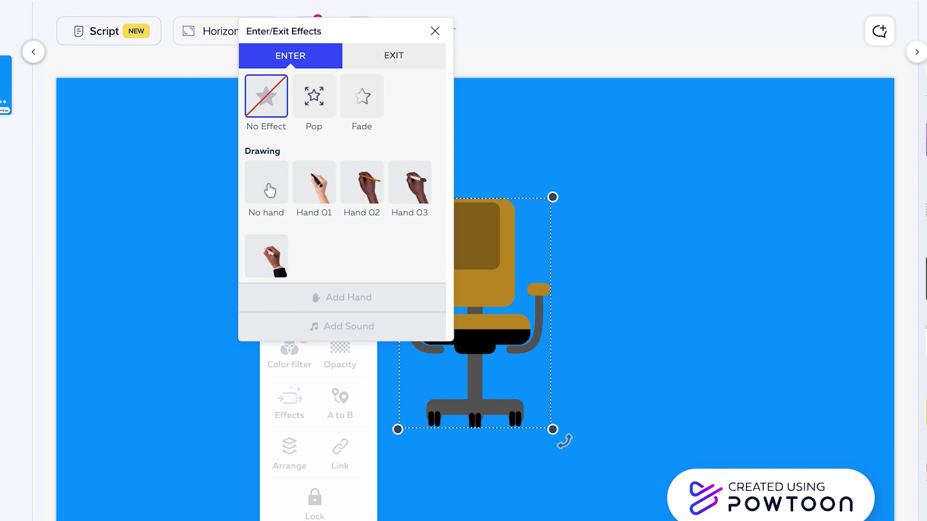
Try the No Effect, Pop, Fade and Slide Right exit effects on the office chair
scroll(269, 192, "down", 4)
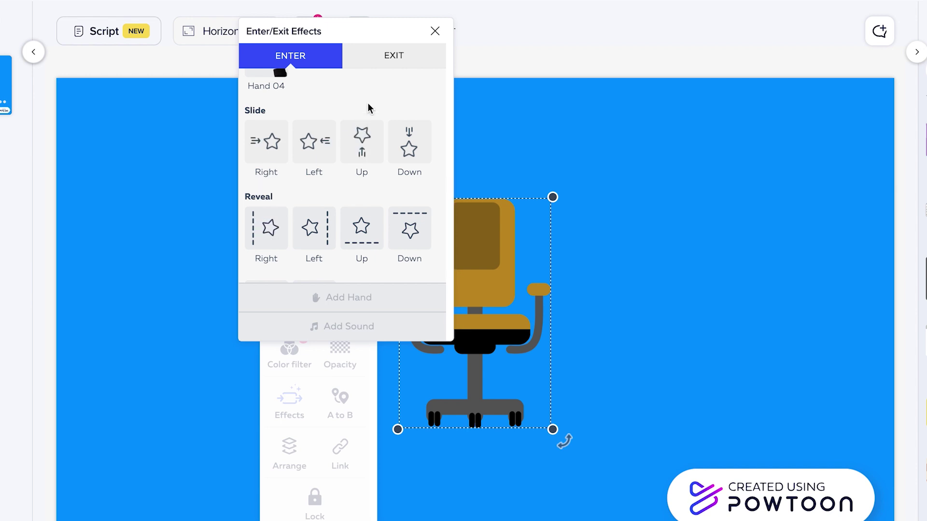
left_click(393, 69)
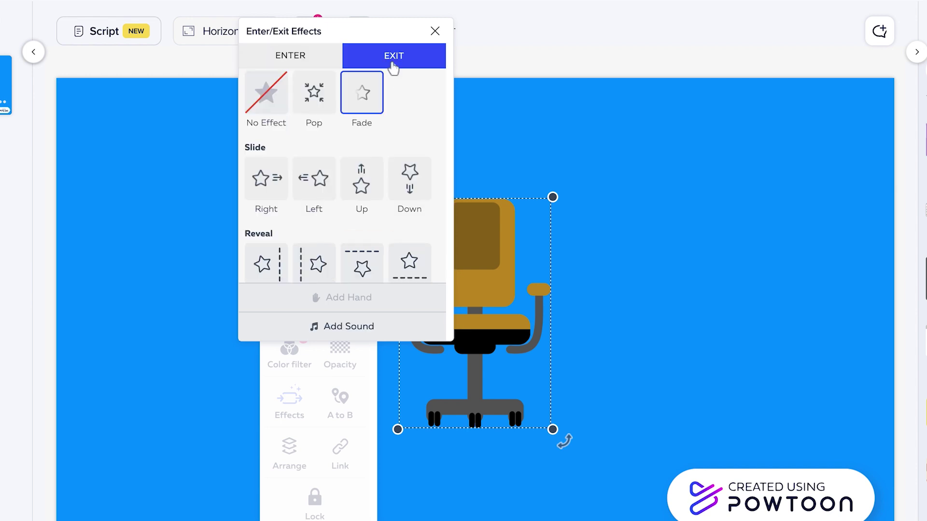
left_click(265, 93)
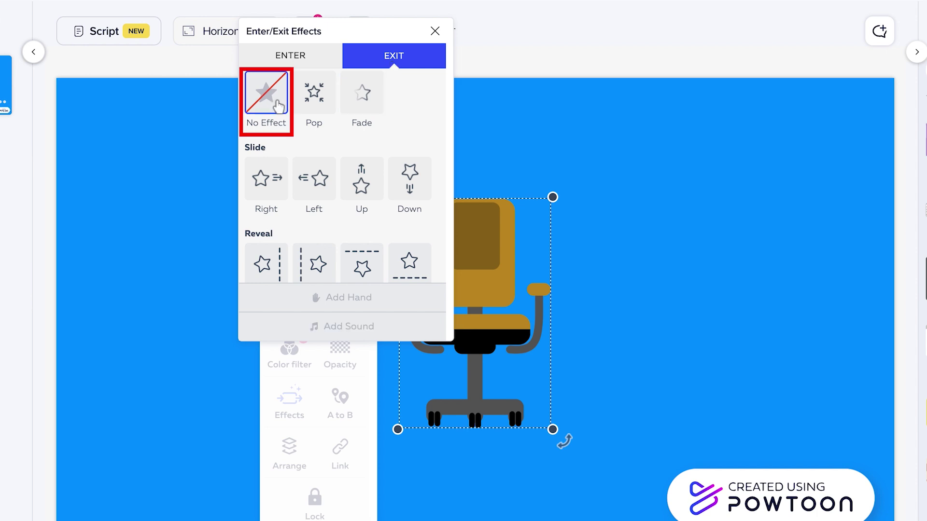
left_click(321, 107)
left_click(365, 111)
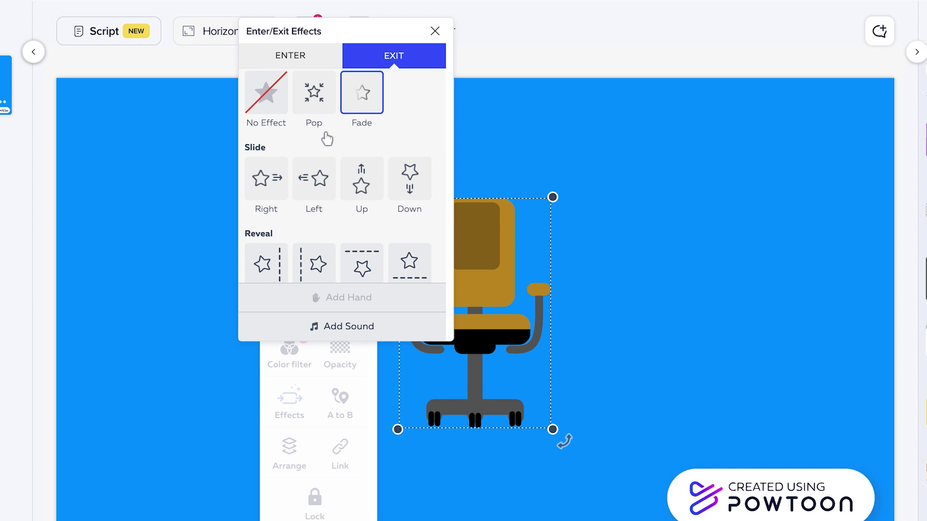
left_click(272, 183)
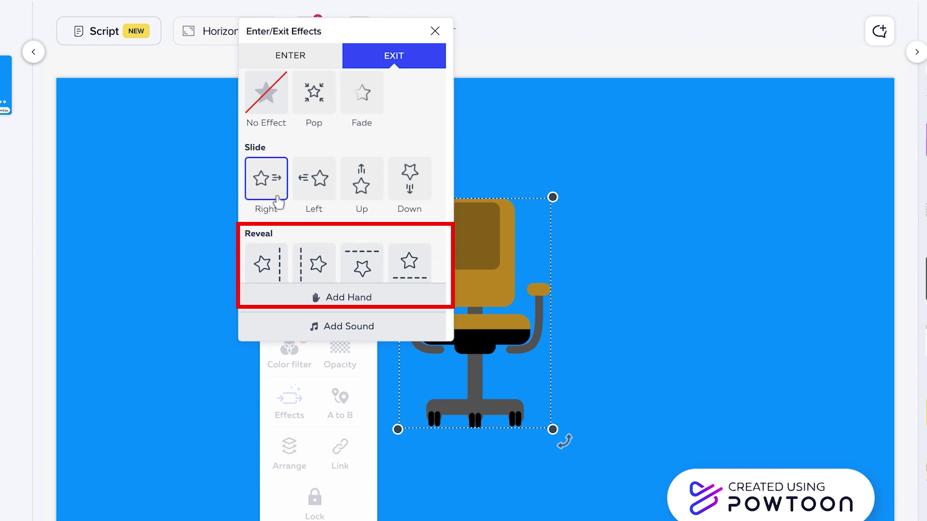
Give the office chair a Reveal Left exit effect and add the Woosh 1 sound to it
left_click(314, 256)
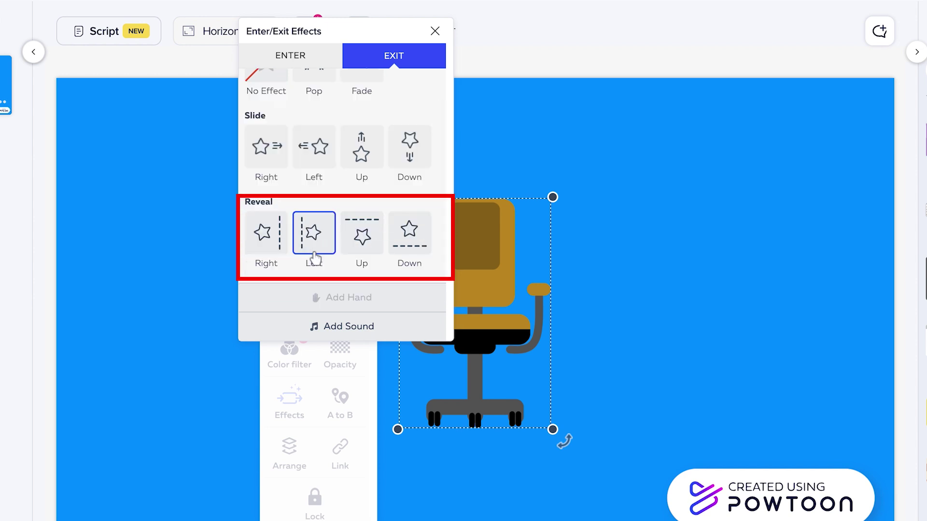
left_click(344, 328)
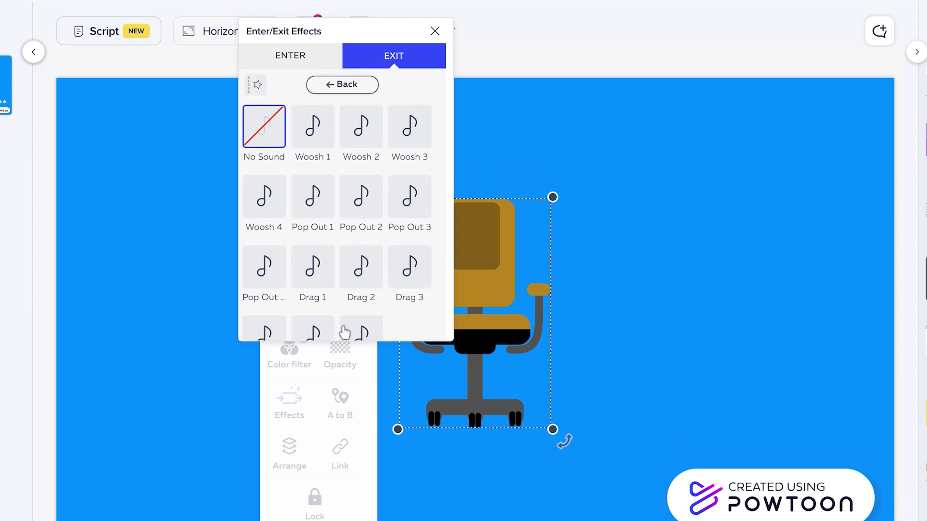
left_click(317, 141)
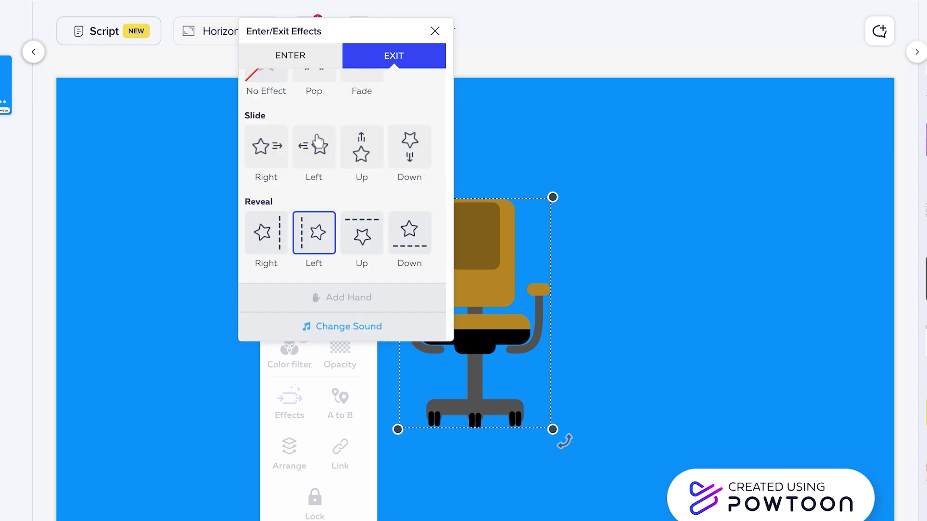
Set the chair's enter effect to the Hand 01 drawing and its exit effect to Reveal Down
left_click(289, 58)
left_click(313, 177)
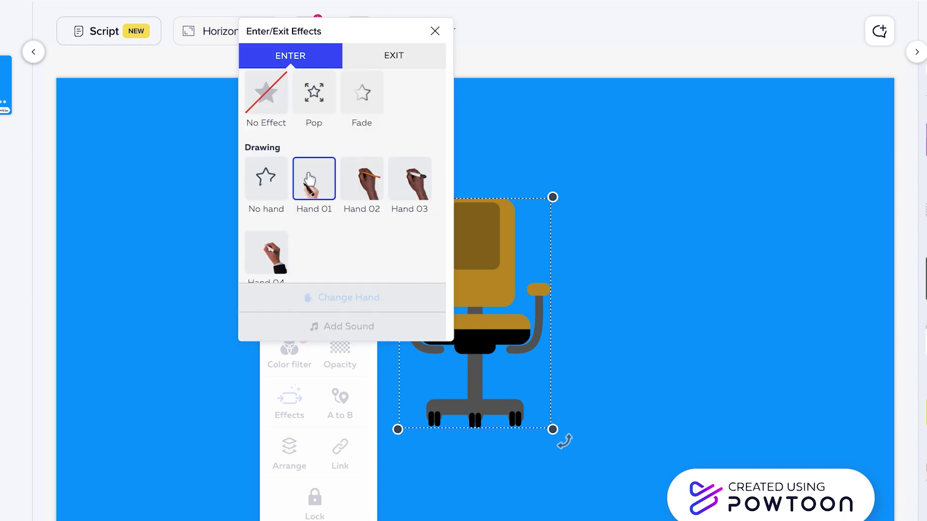
left_click(395, 60)
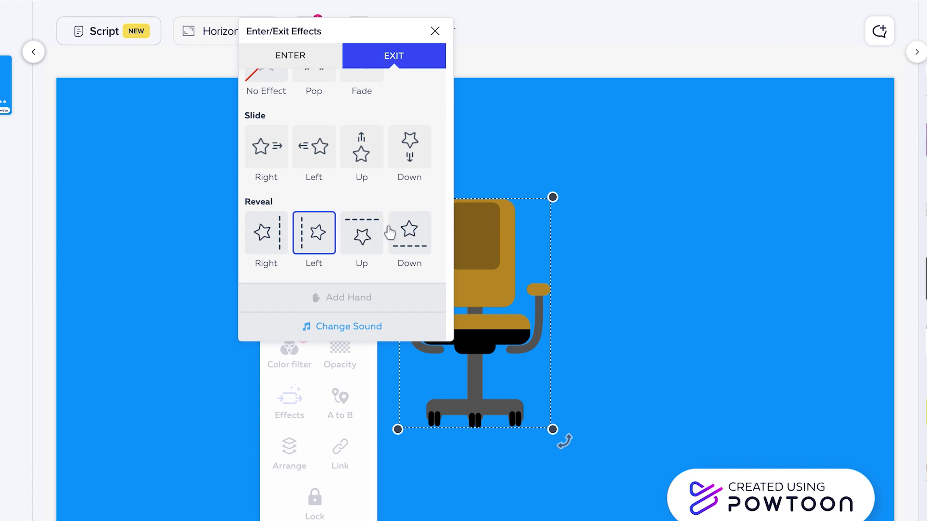
left_click(405, 235)
left_click(435, 31)
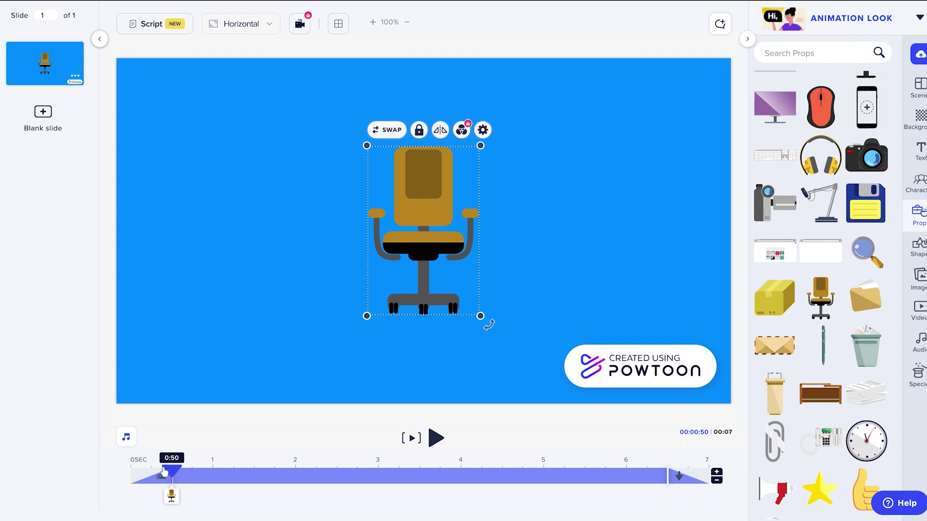
Preview the chair's enter and exit animation from the start of the timeline
left_click_drag(170, 467, 120, 471)
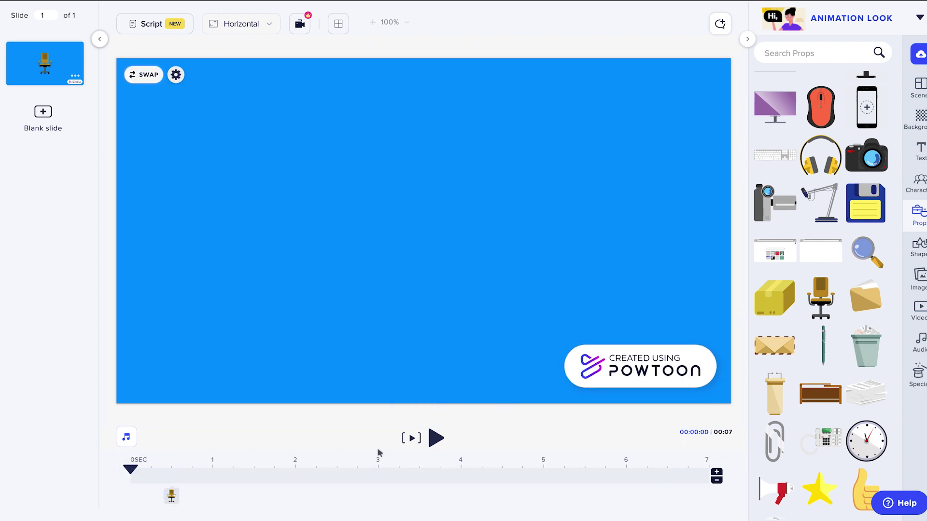
left_click(436, 440)
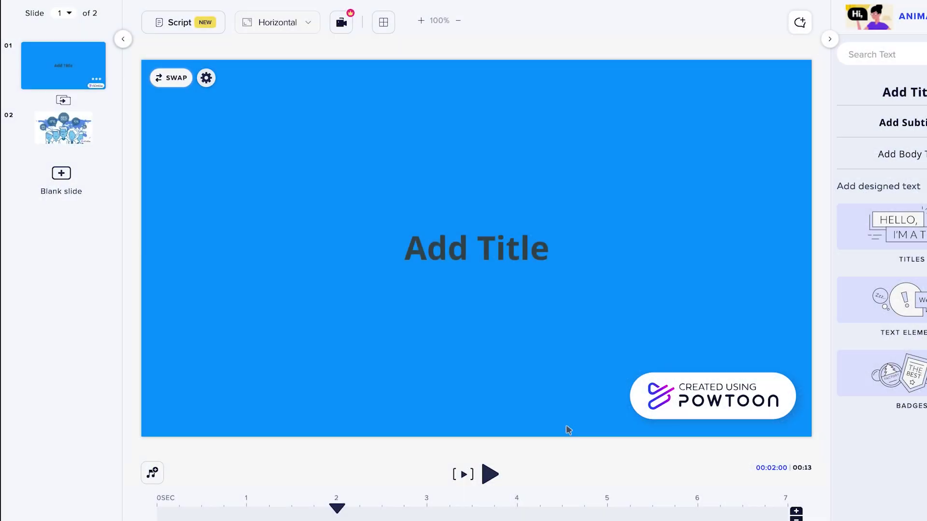
Open the enter and exit effects of the Add Title text on slide 1
left_click(481, 262)
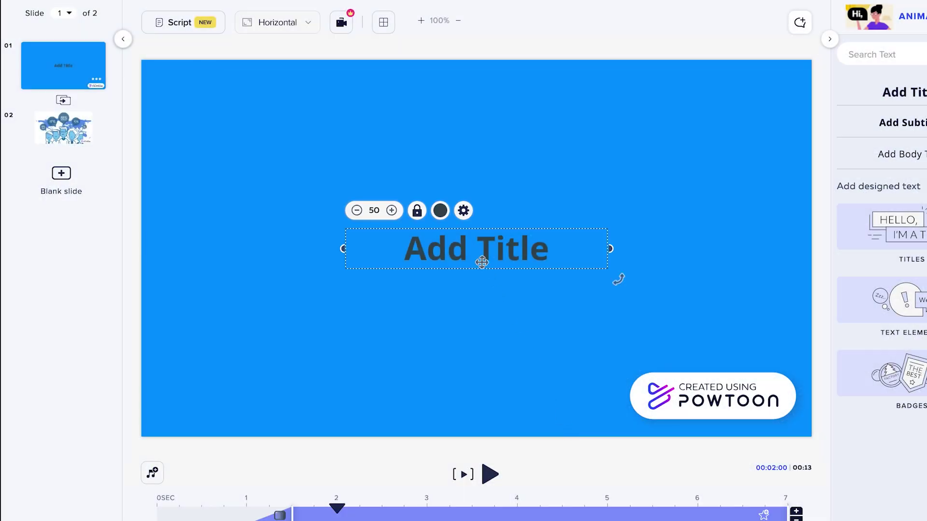
left_click(464, 211)
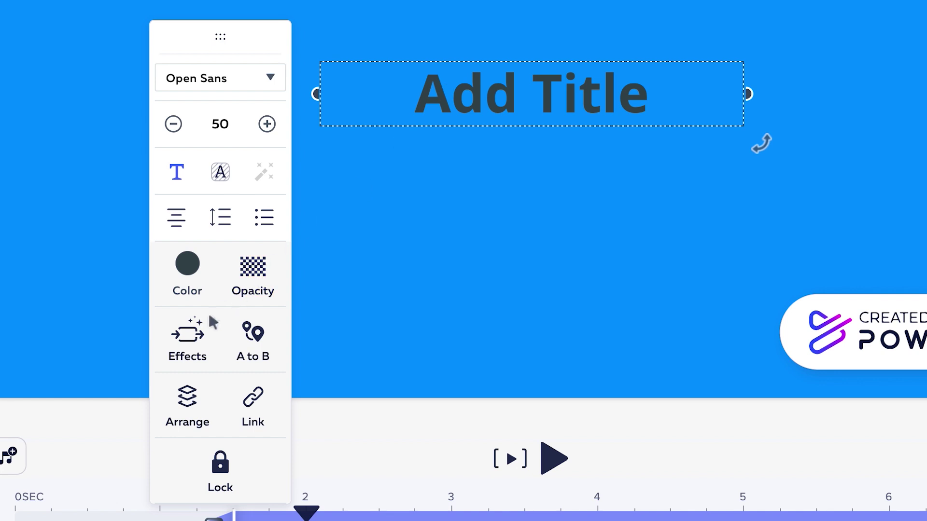
left_click(189, 341)
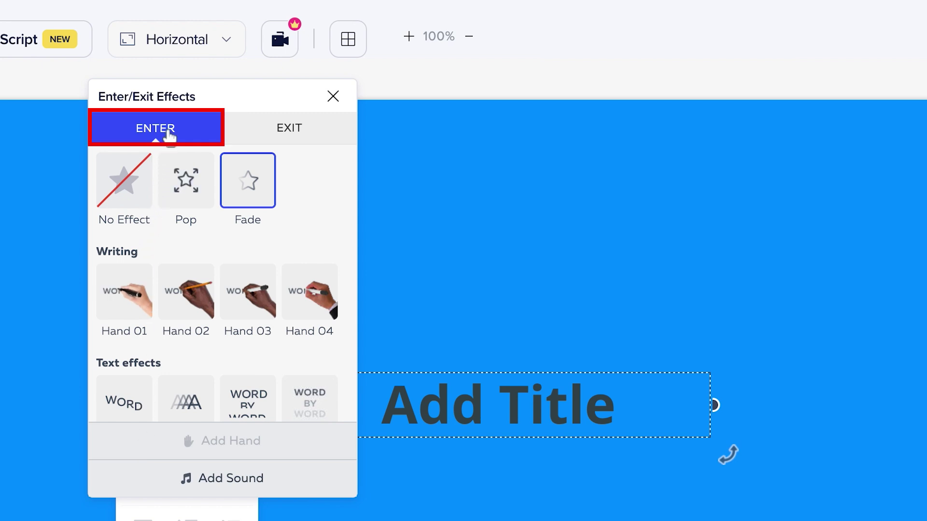
left_click(253, 139)
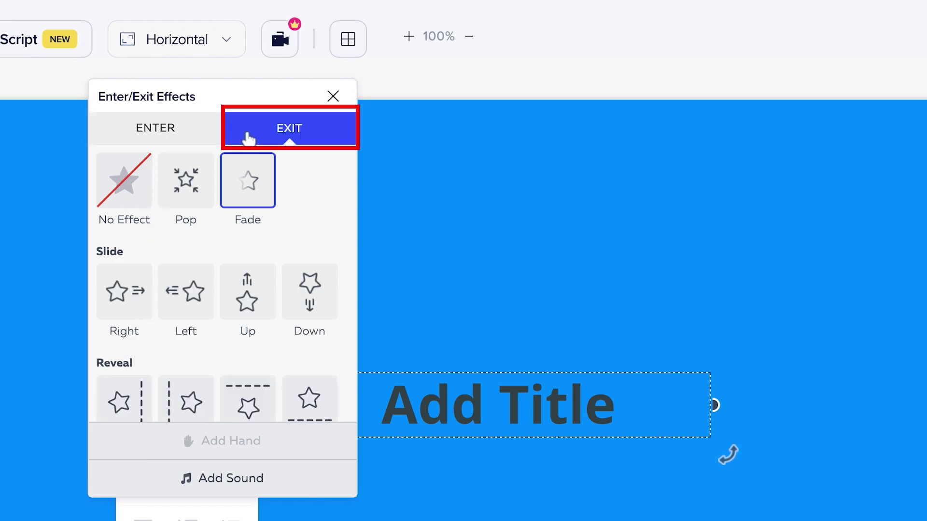
left_click(202, 142)
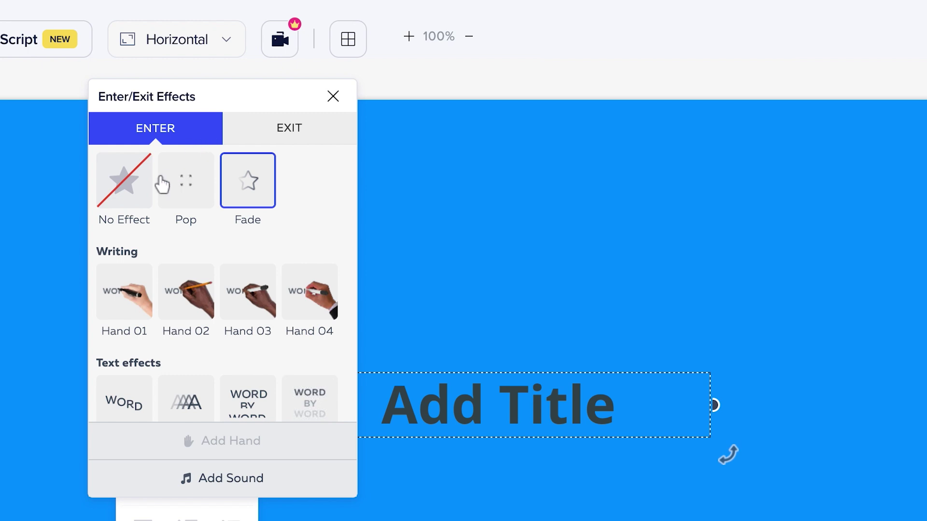
Try the No Effect, Pop and Fade enter effects on the title, and look through the remaining enter effects
left_click(108, 190)
left_click(194, 206)
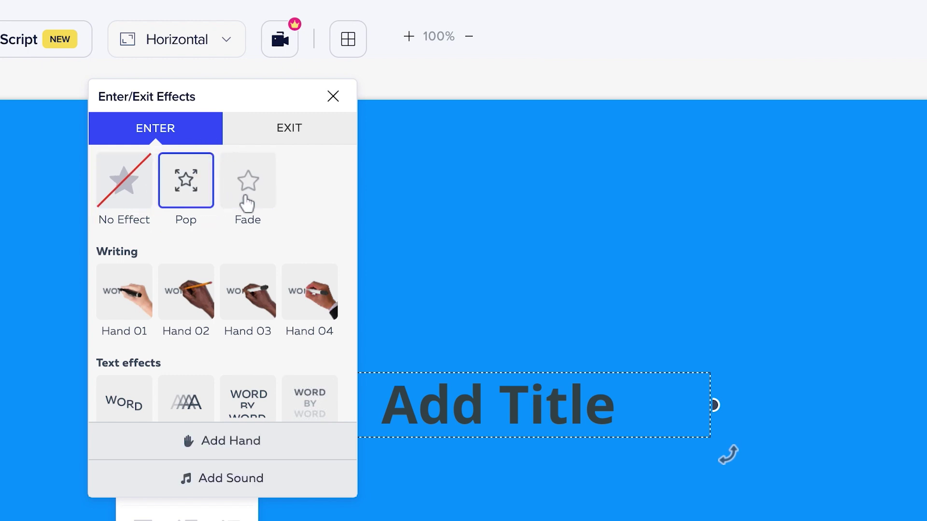
left_click(246, 202)
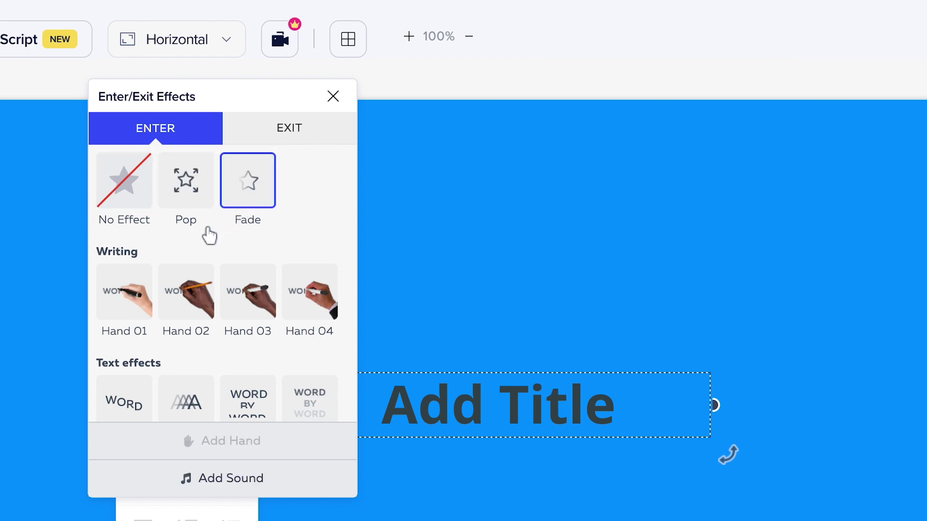
scroll(154, 272, "down", 2)
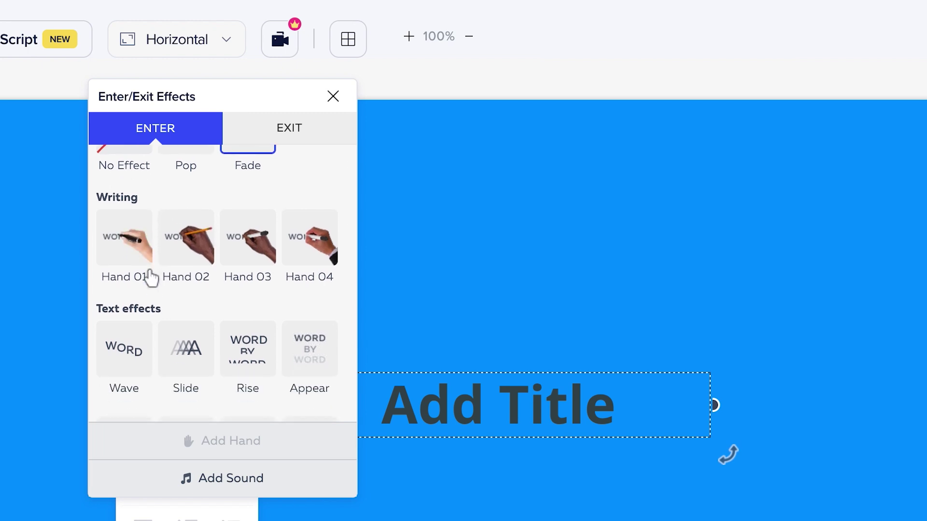
scroll(151, 278, "down", 3)
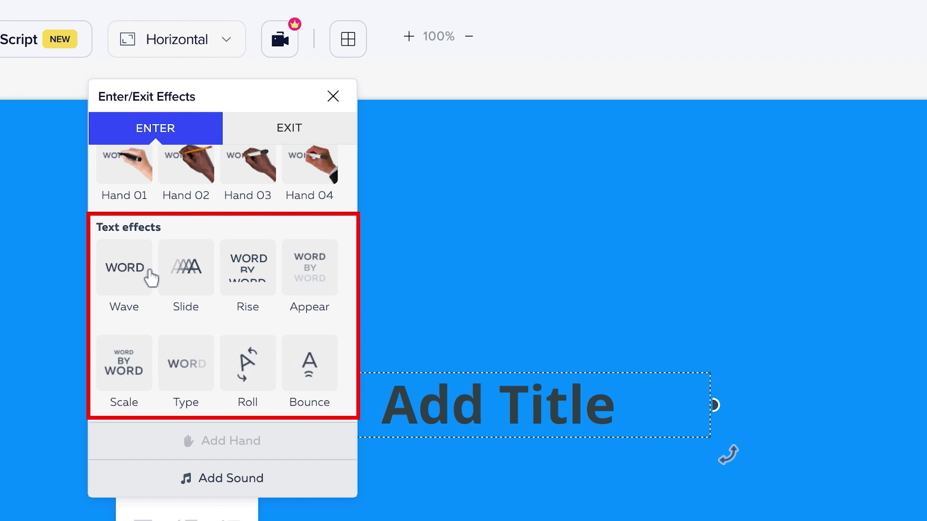
scroll(151, 277, "down", 2)
scroll(147, 276, "down", 3)
scroll(145, 283, "down", 3)
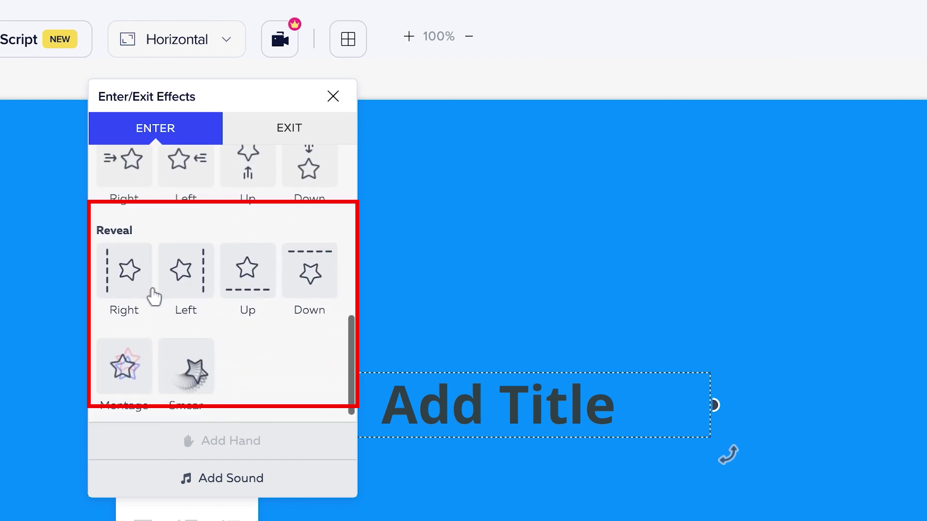
Try the No Effect, Pop and Fade exit effects on the title, and look at the sounds available for the exit
left_click(274, 138)
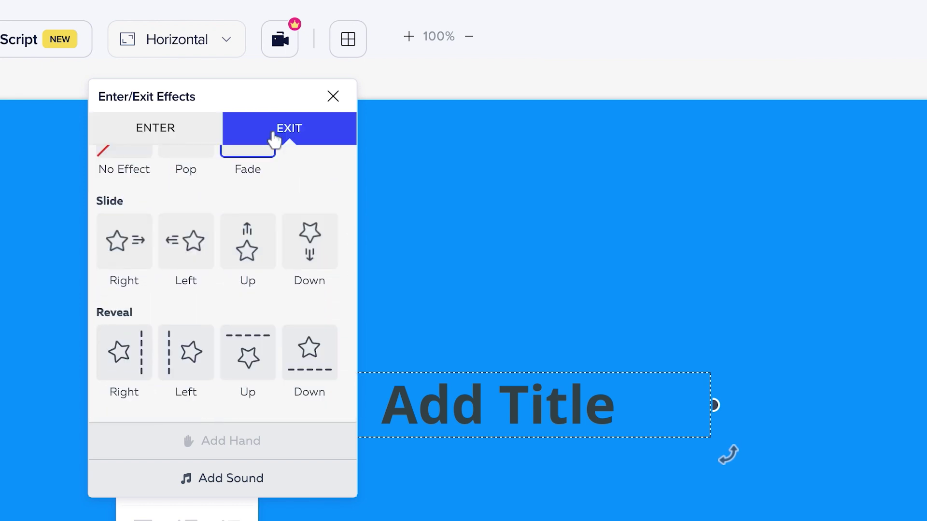
scroll(275, 229, "up", 1)
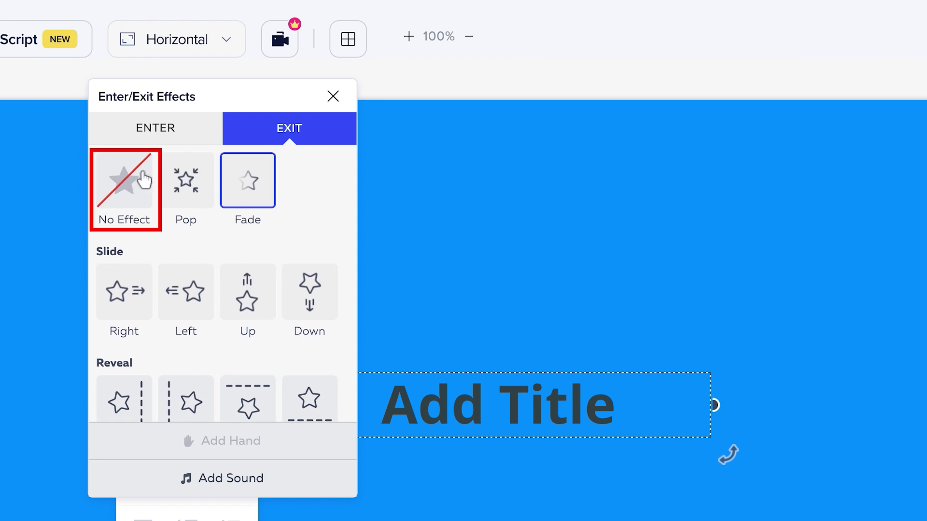
left_click(121, 185)
left_click(185, 189)
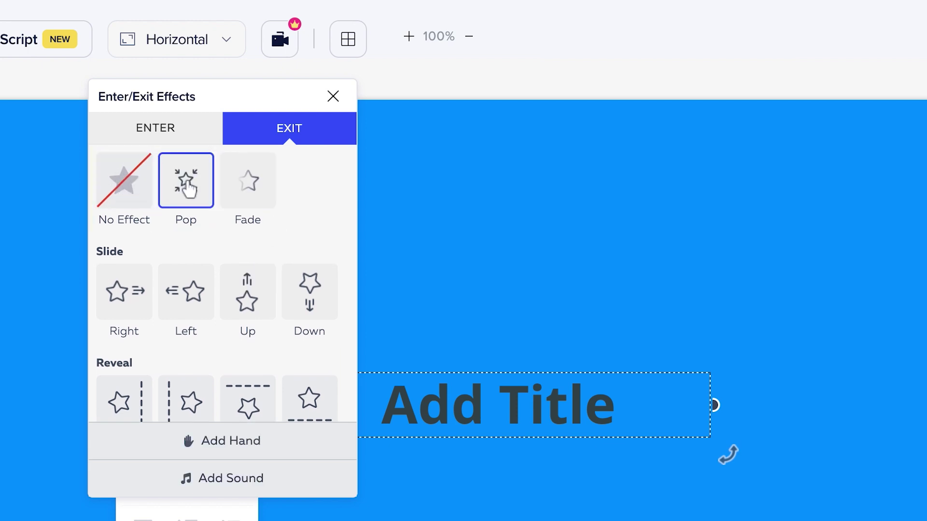
left_click(248, 197)
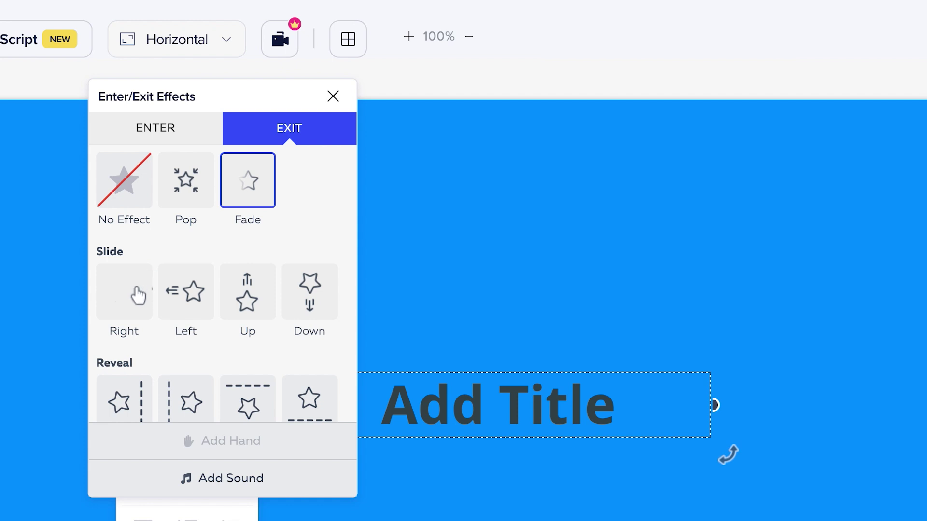
scroll(137, 295, "down", 1)
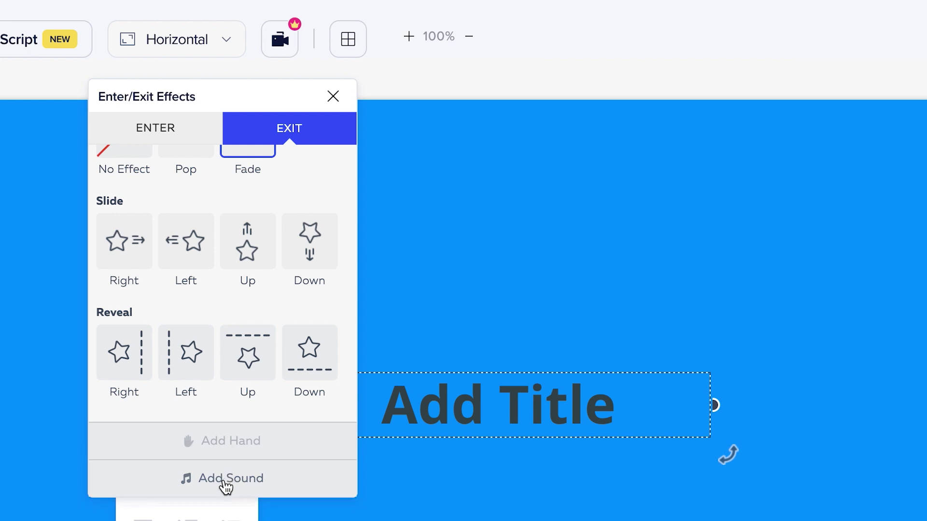
left_click(226, 480)
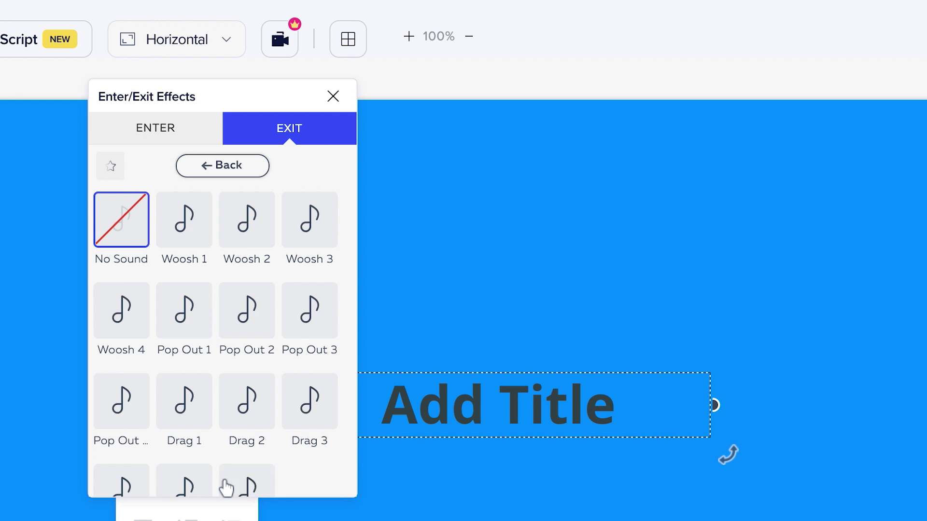
left_click(192, 167)
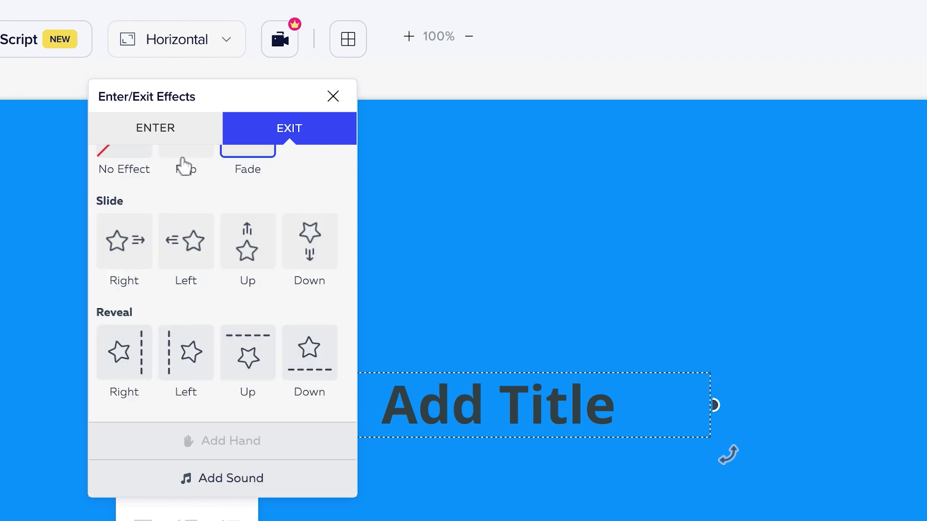
Set the title's enter effect to the Slide text effect and its exit effect to Reveal Up
left_click(174, 144)
left_click(189, 361)
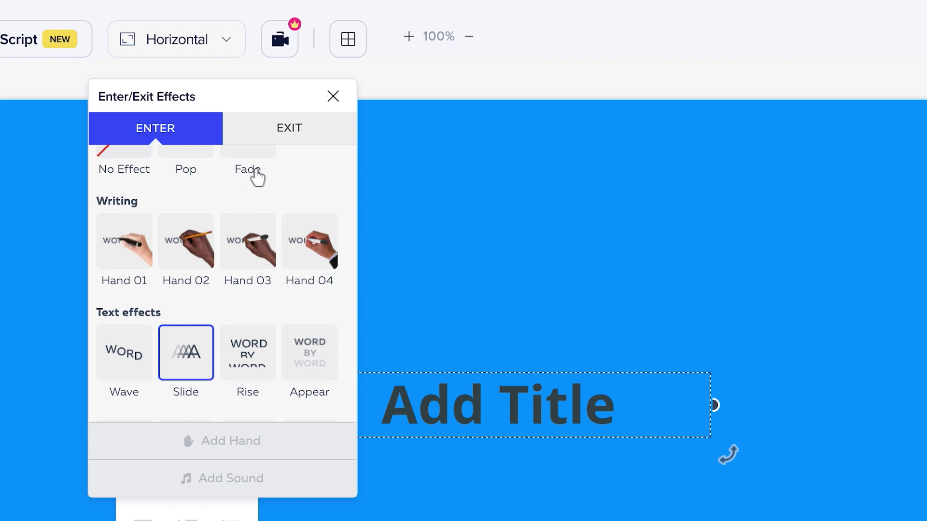
left_click(285, 136)
left_click(246, 399)
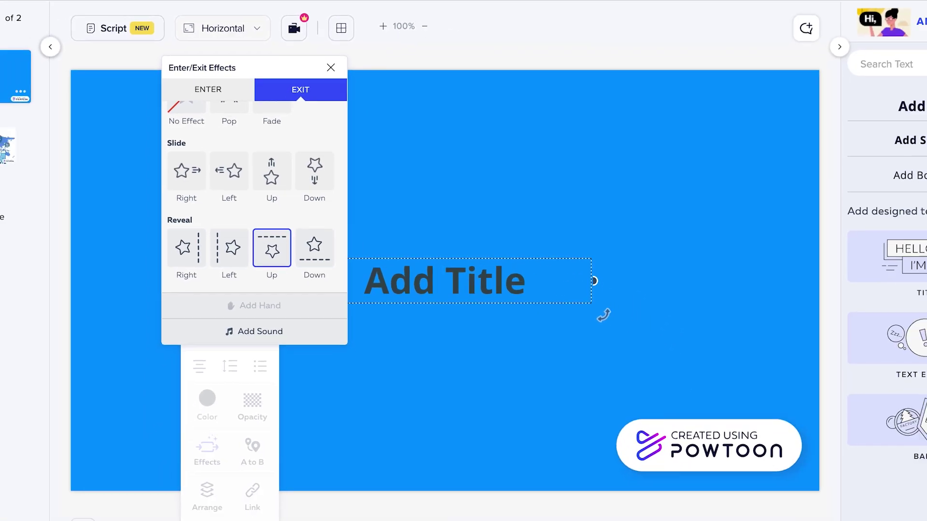
Preview the title's enter and exit animation from the start of the timeline
left_click(300, 472)
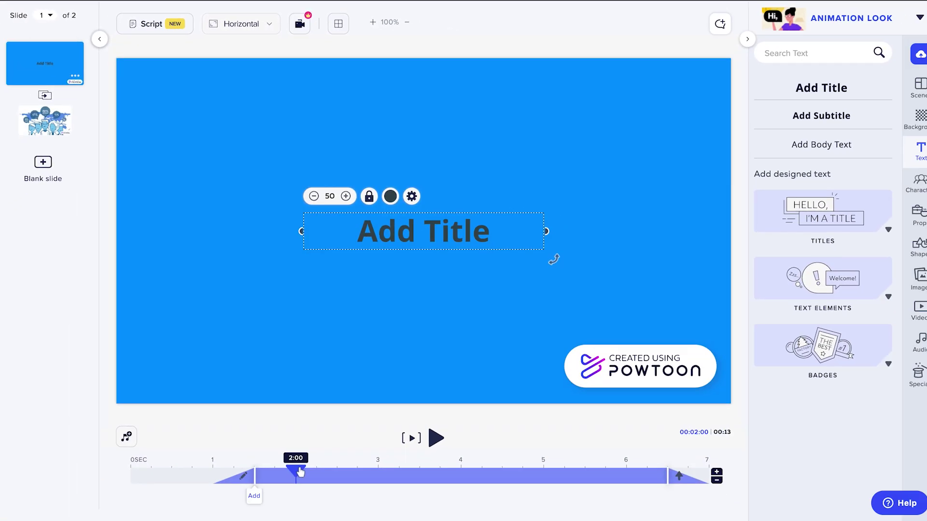
left_click_drag(300, 472, 135, 476)
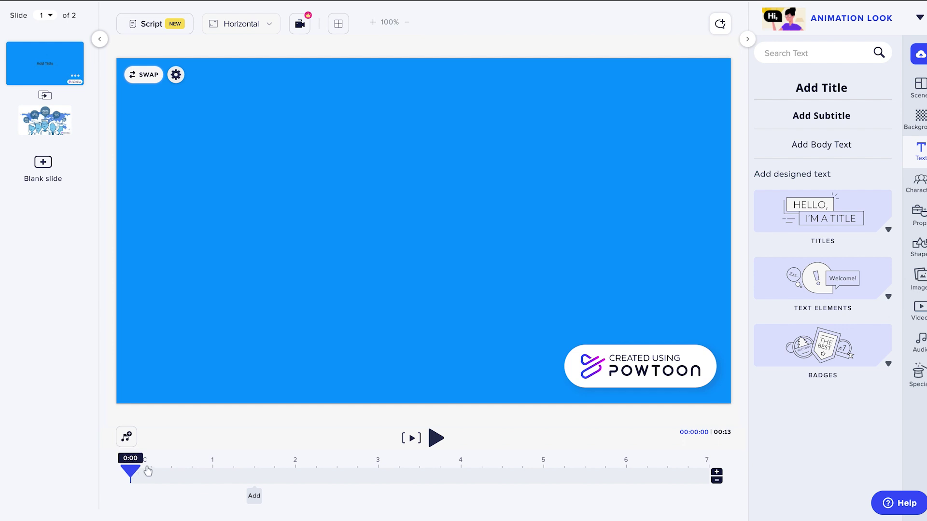
left_click(435, 439)
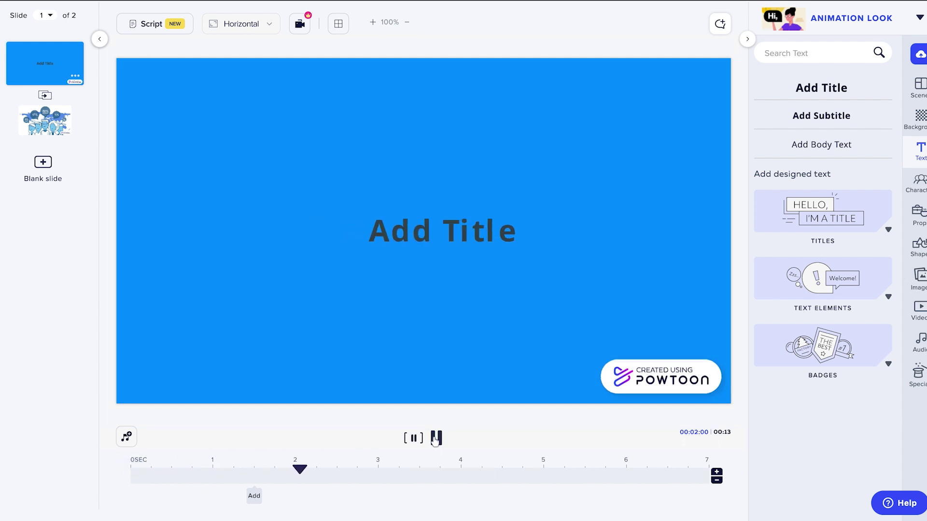
Stop the title's preview playback
left_click(435, 438)
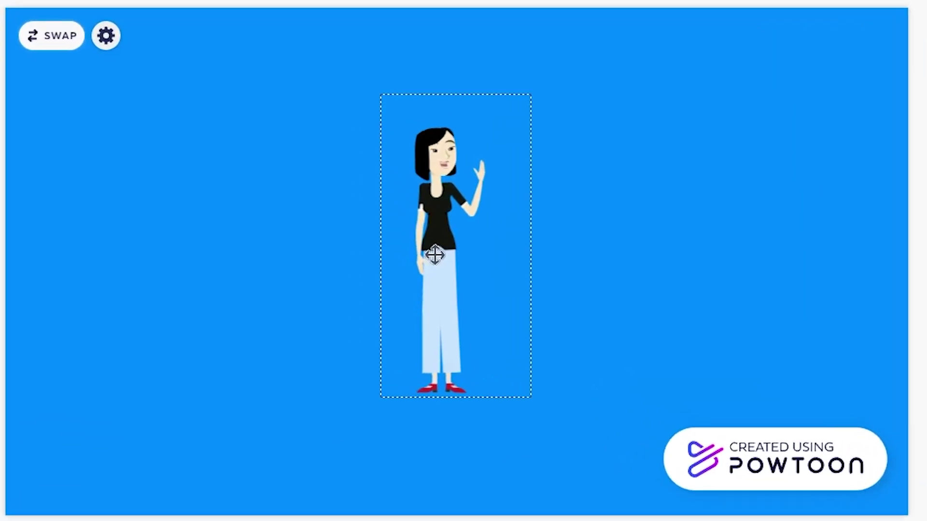
Try the No Animation and Play in Loop options on the waving woman character, and set her loop animation to 7 times
left_click(436, 254)
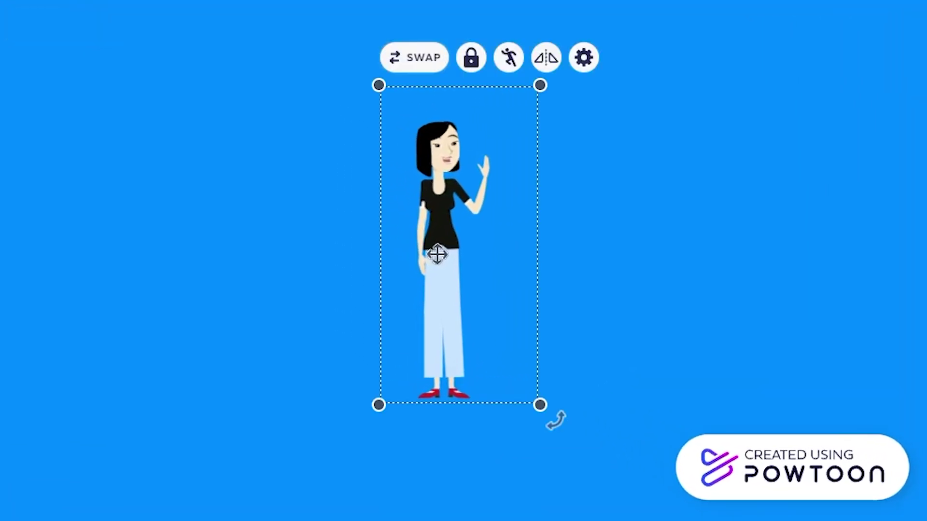
left_click(591, 58)
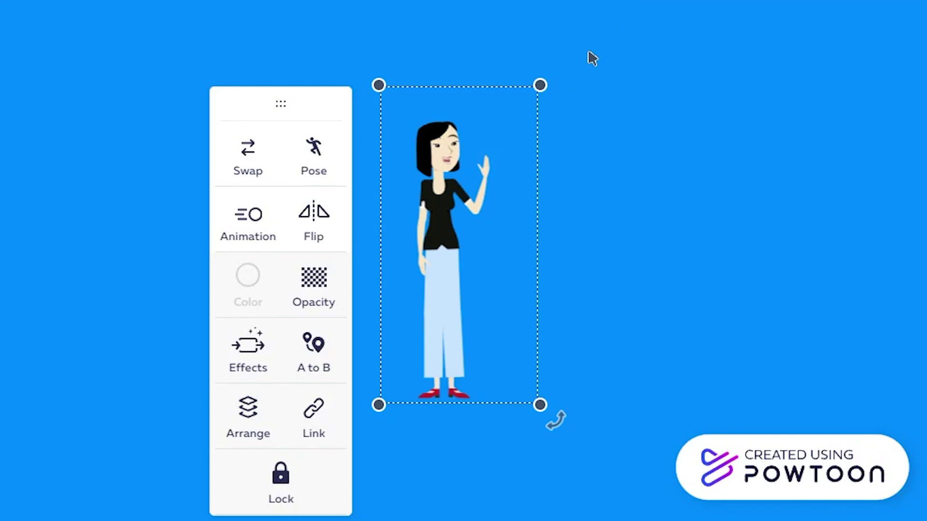
left_click(242, 237)
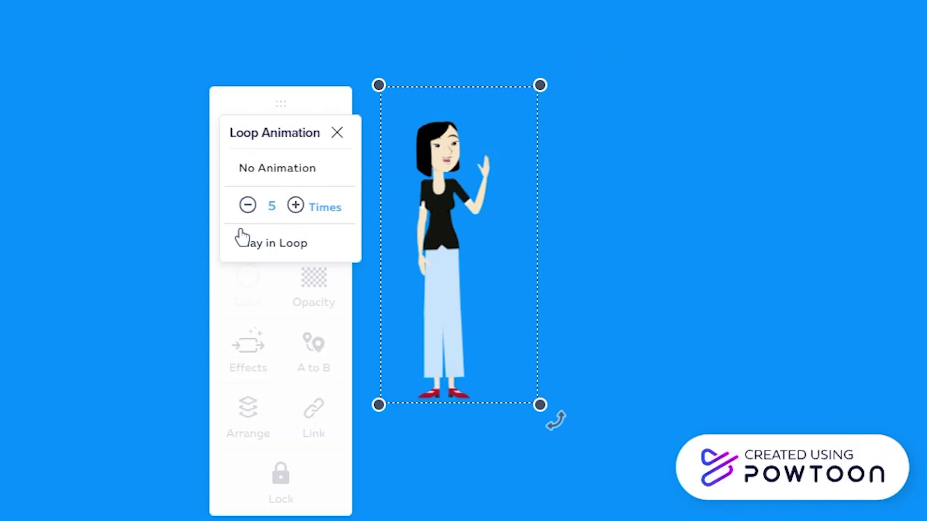
left_click(302, 173)
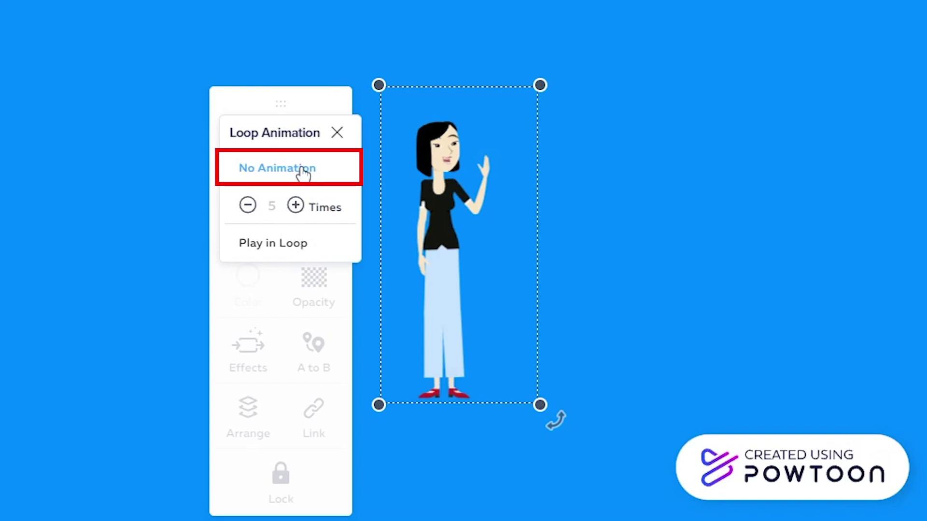
left_click(314, 250)
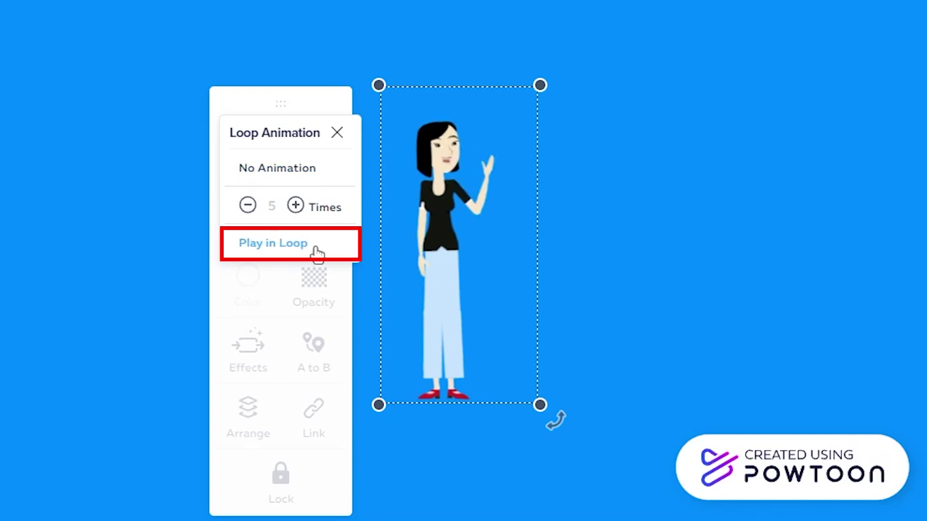
left_click(299, 212)
left_click(298, 211)
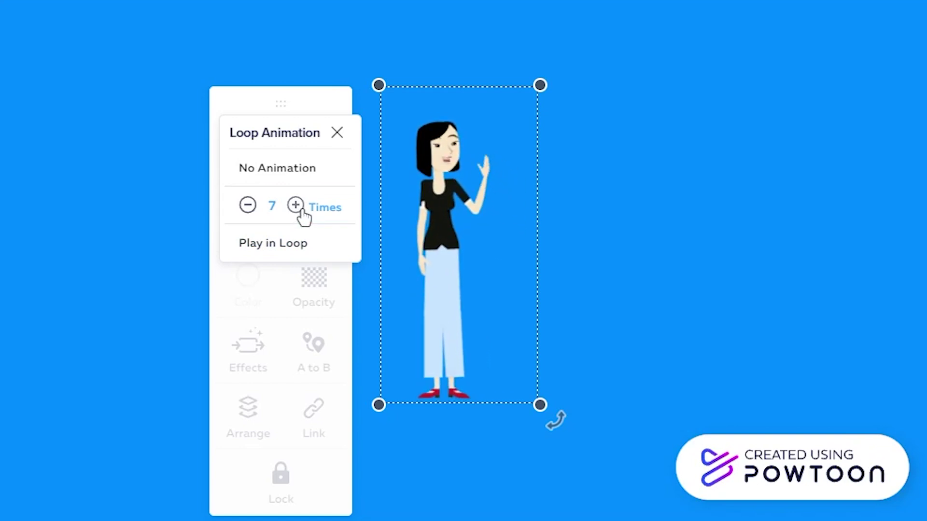
left_click(343, 135)
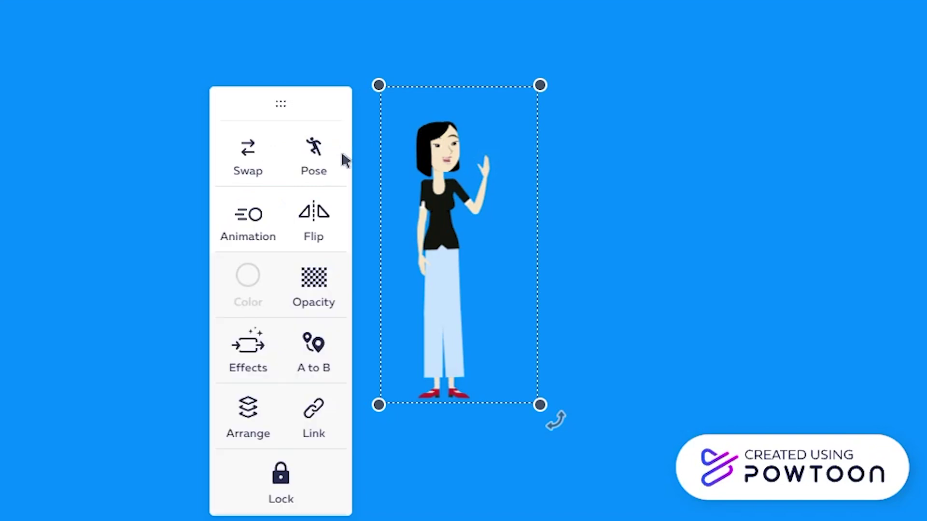
Try the Pop and Fade enter effects on the woman character, and look through the Drawing, Slide and Reveal enter effects
left_click(248, 366)
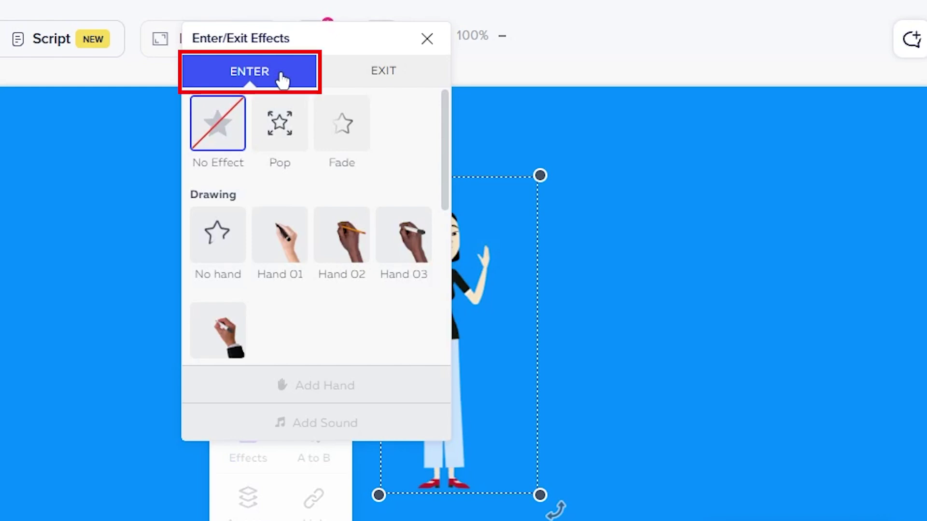
left_click(369, 77)
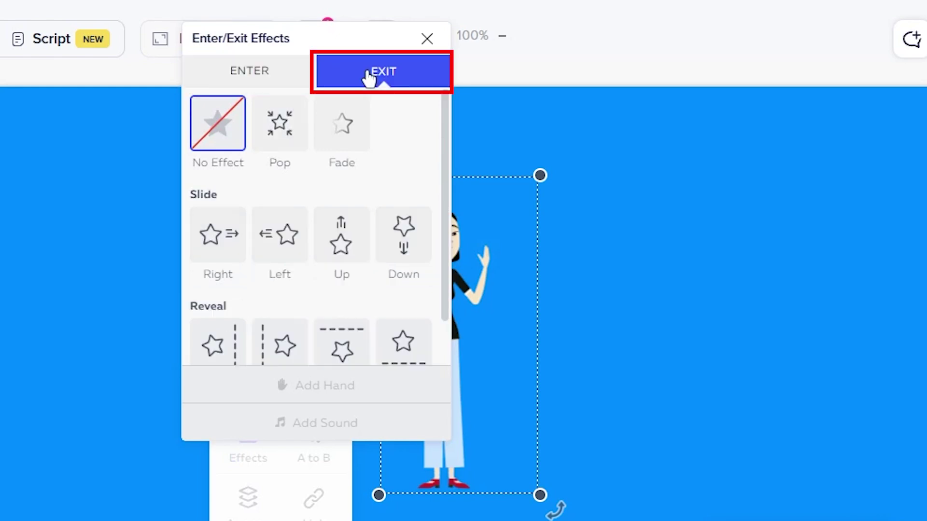
left_click(276, 78)
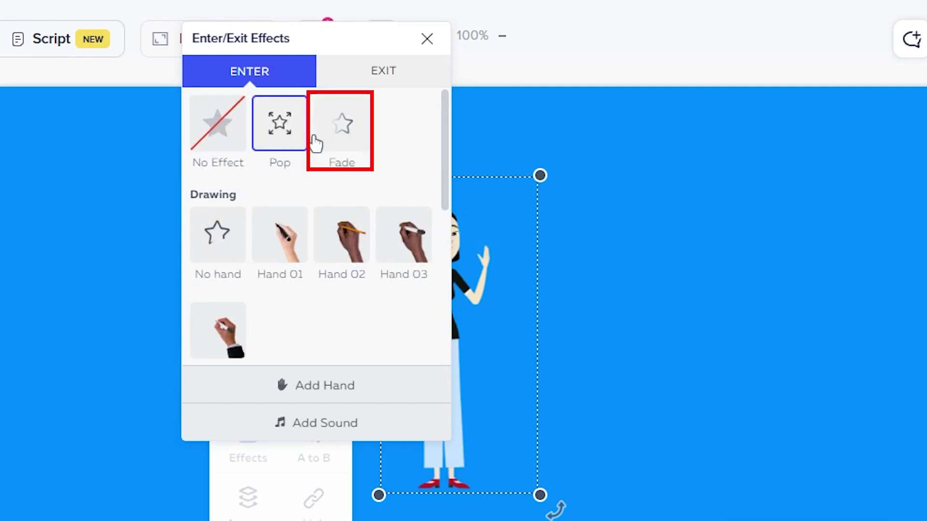
left_click(343, 144)
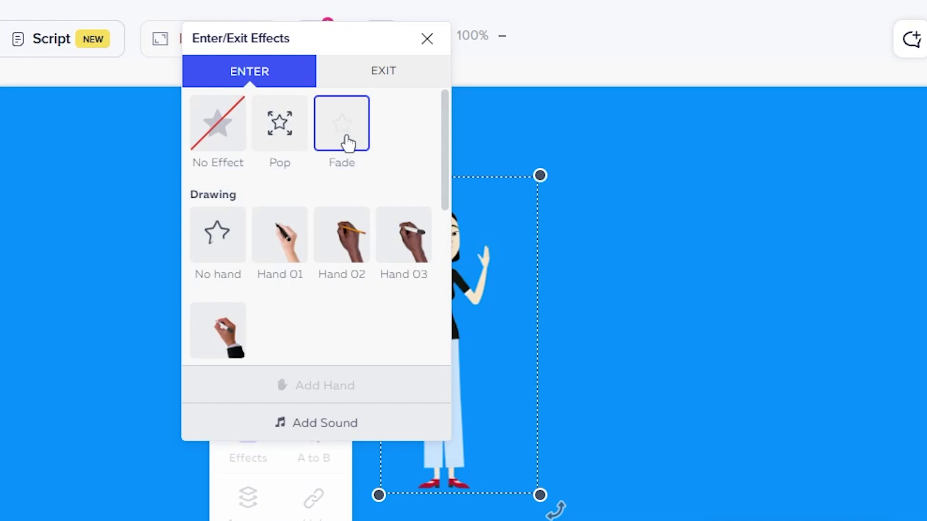
scroll(359, 147, "down", 2)
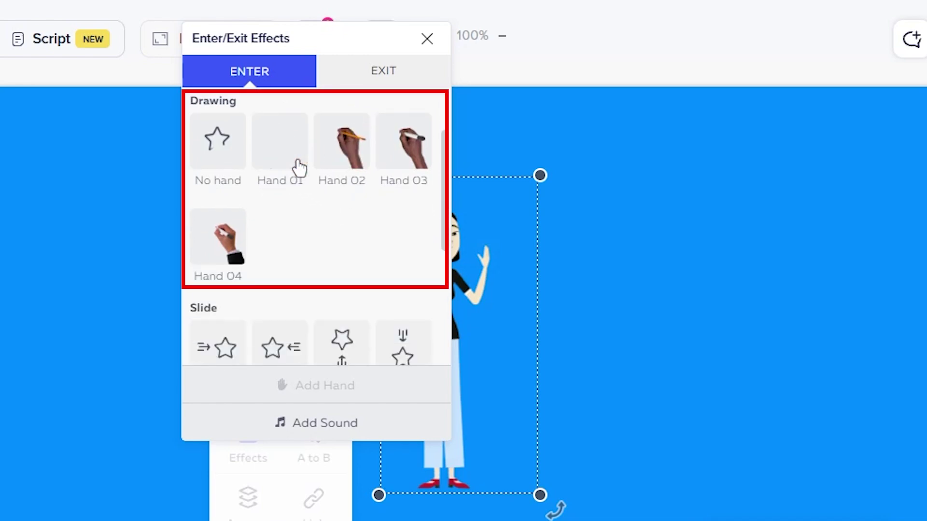
scroll(299, 168, "down", 3)
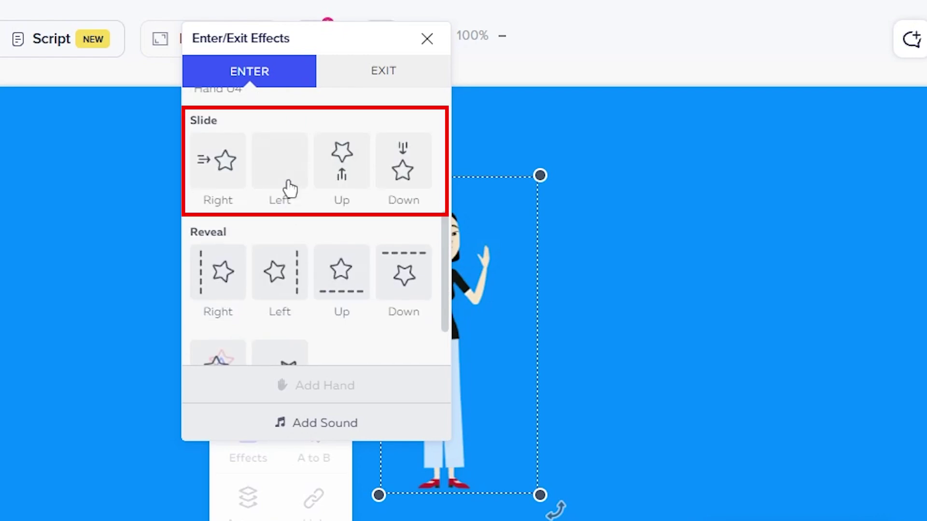
scroll(288, 188, "down", 2)
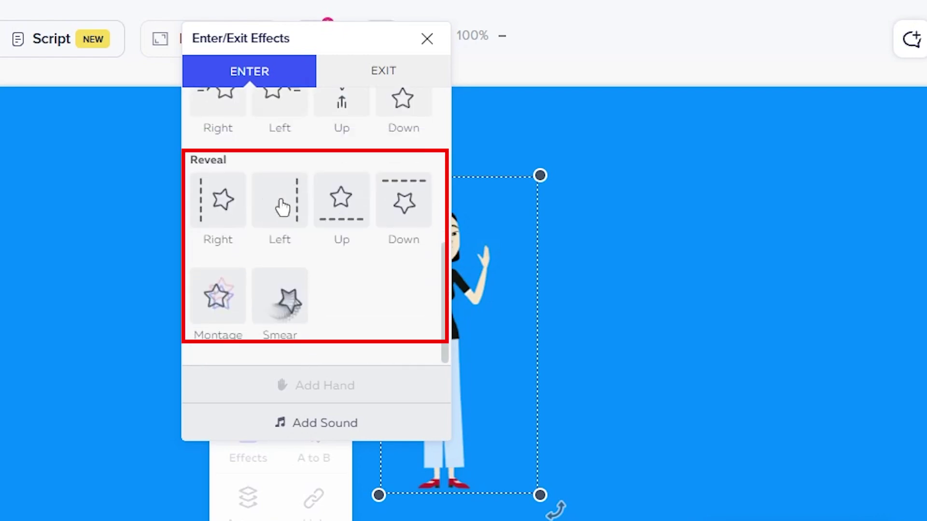
Try the Pop and Fade exit effects on the woman character, and look at the sounds available for her exit
left_click(356, 83)
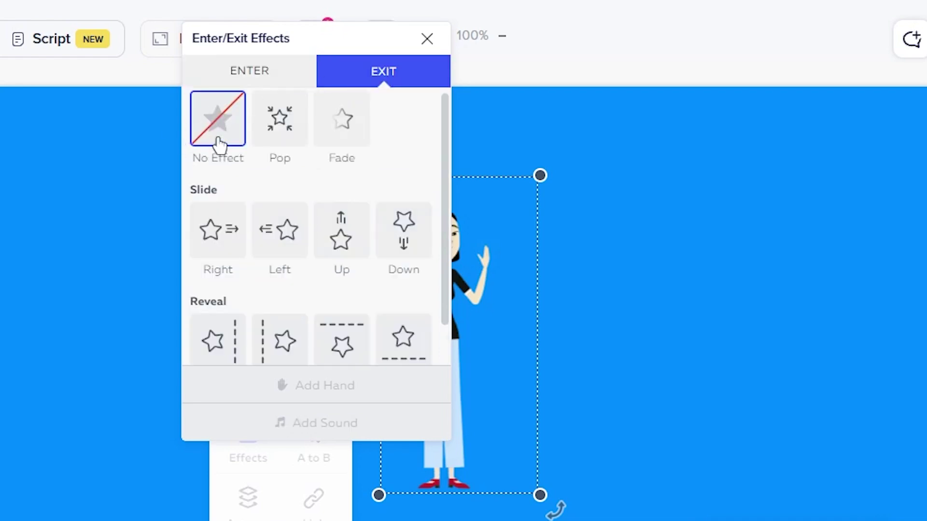
left_click(296, 143)
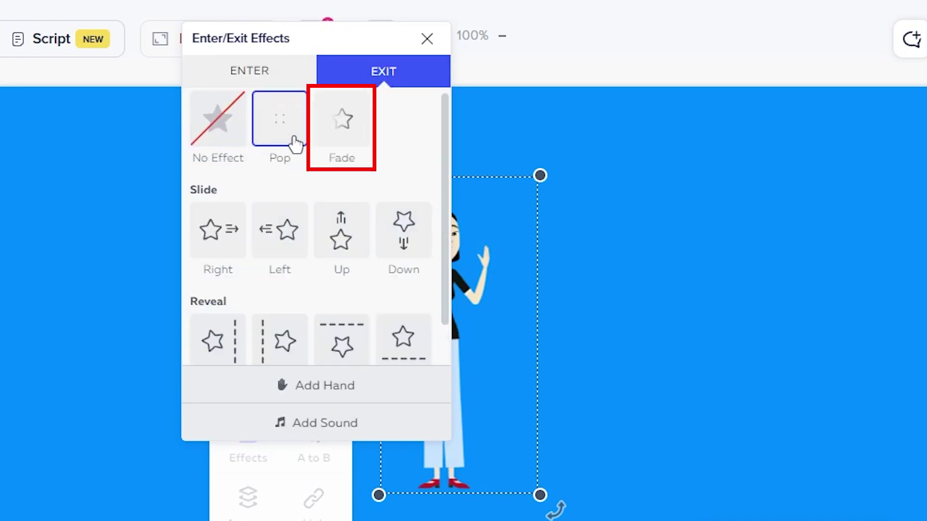
left_click(338, 144)
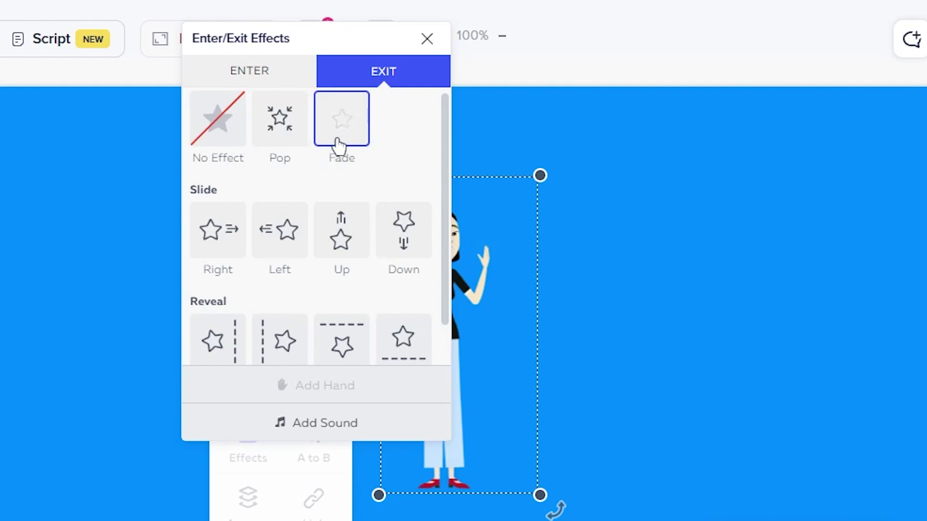
scroll(338, 148, "down", 2)
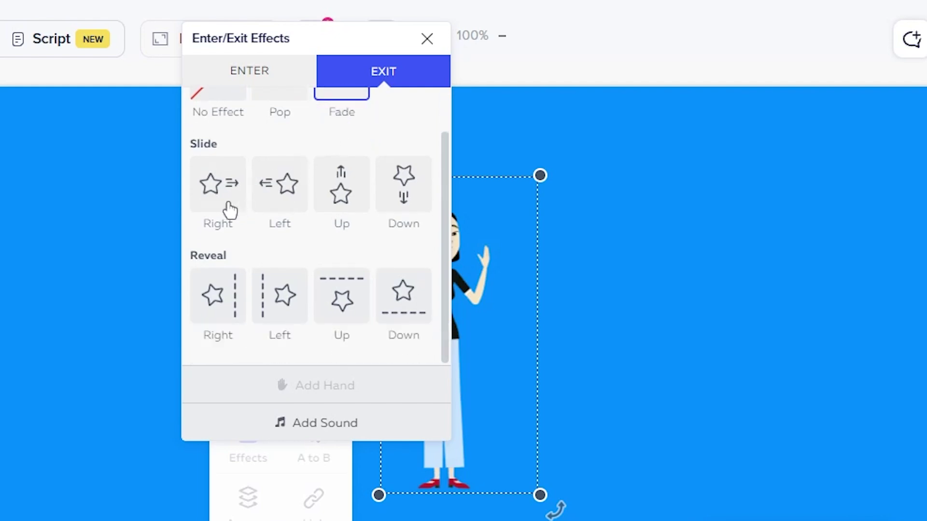
left_click(227, 207)
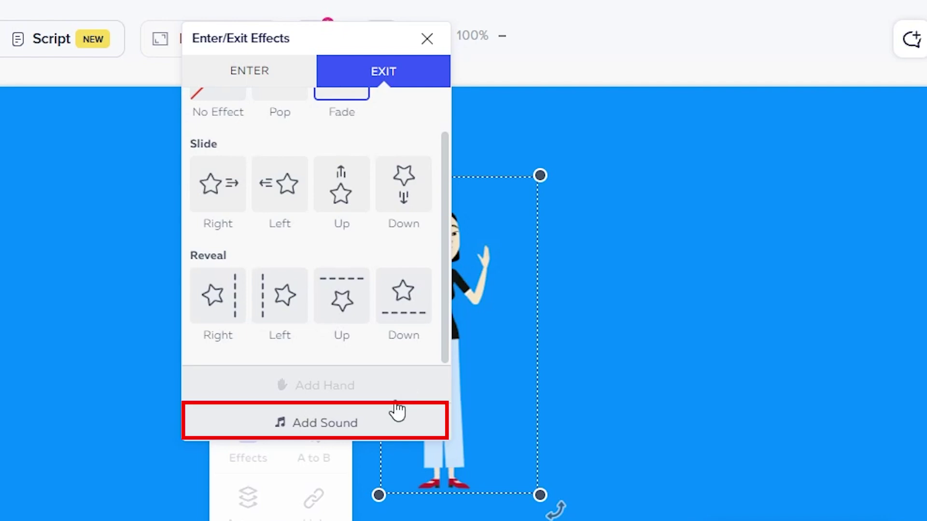
left_click(379, 435)
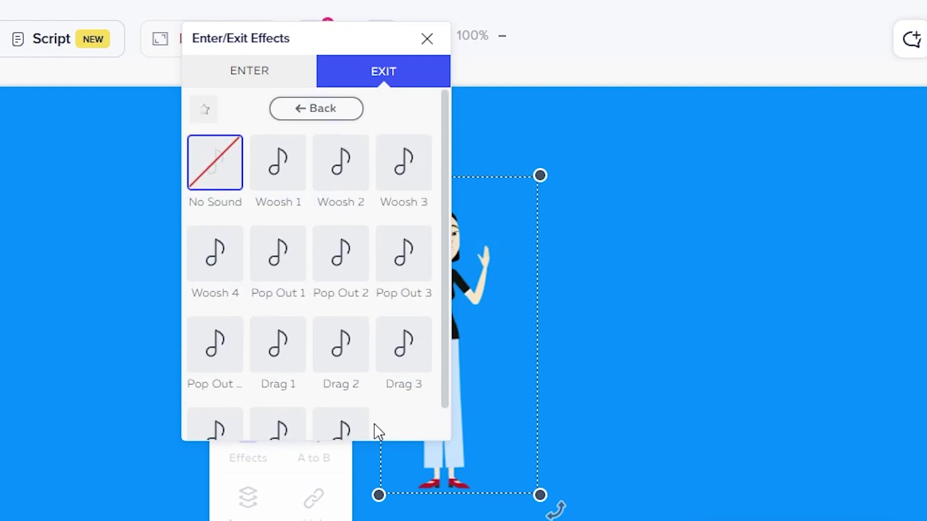
left_click(334, 109)
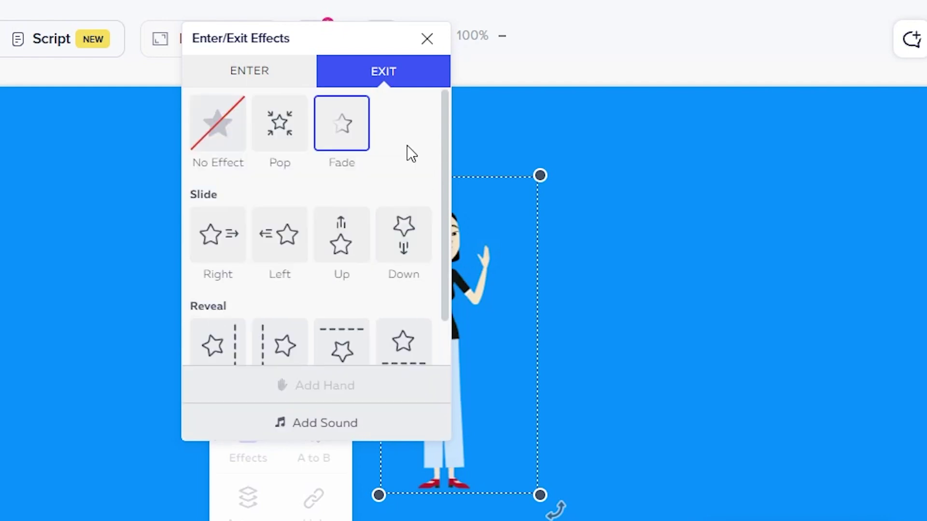
Set the woman character's enter effect to Slide Right and her exit effect to Slide Left
left_click(280, 82)
scroll(251, 283, "down", 5)
left_click(227, 179)
left_click(375, 81)
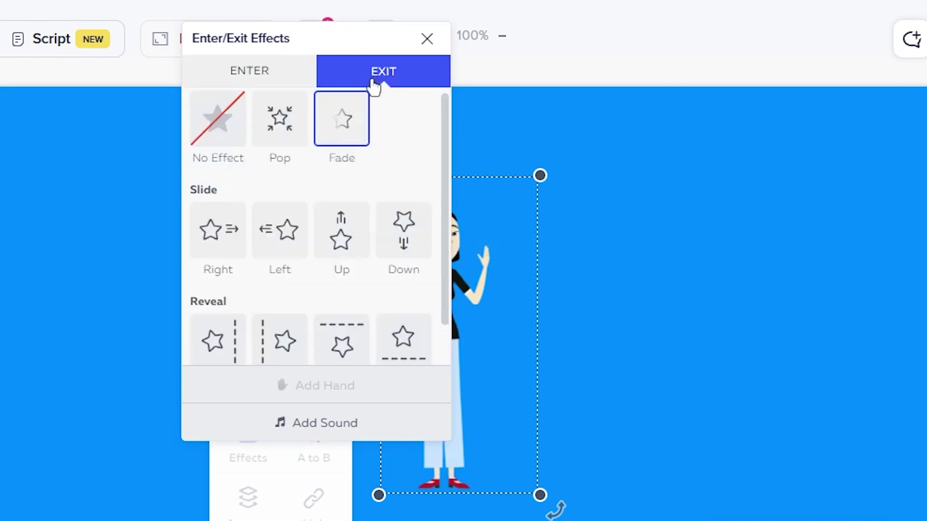
left_click(288, 265)
scroll(310, 294, "down", 1)
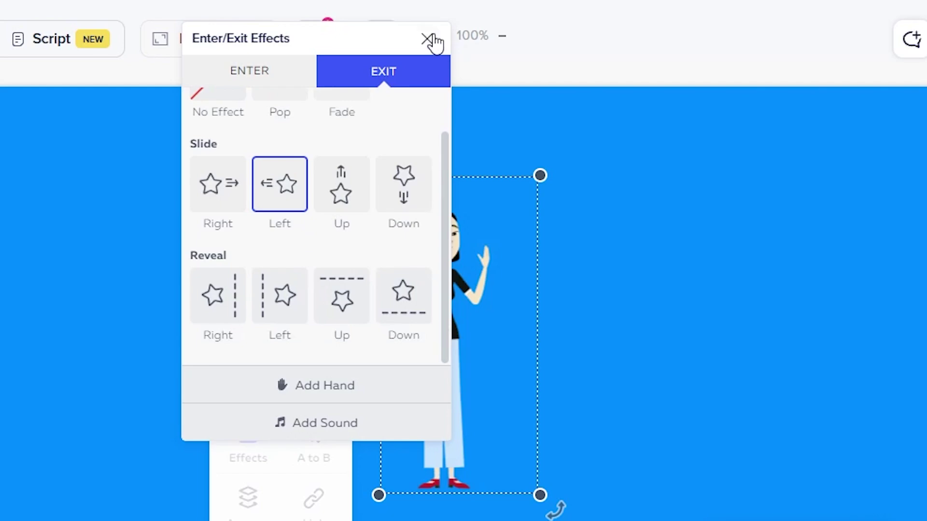
left_click(429, 40)
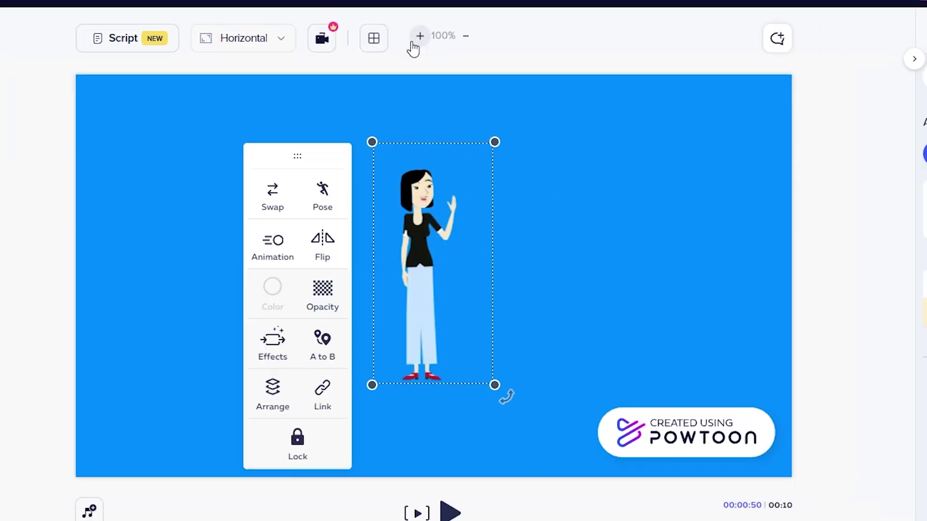
Preview the woman character's animation and effects from the start of the timeline
left_click(367, 431)
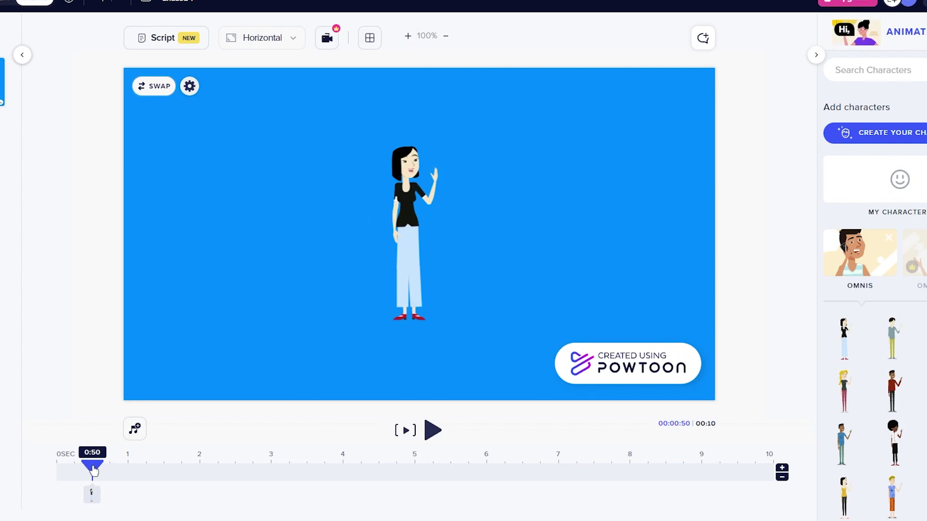
left_click_drag(94, 471, 34, 472)
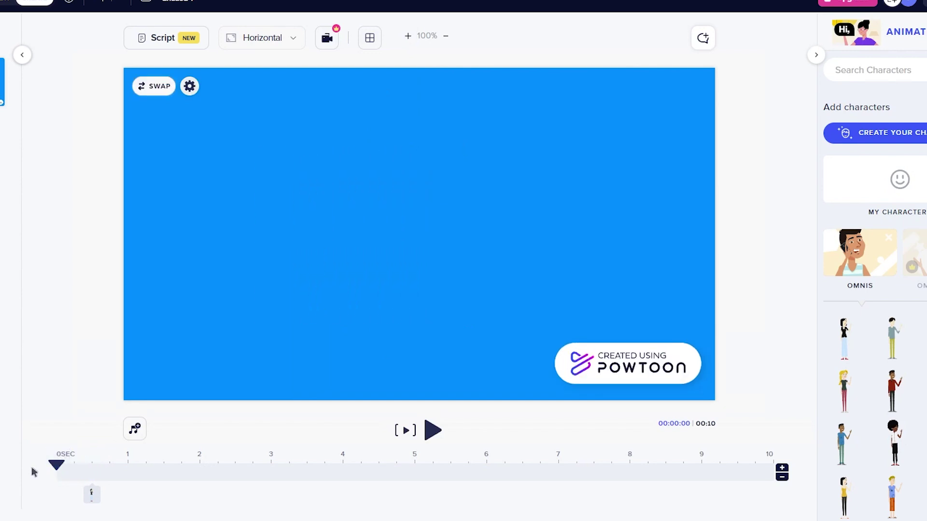
left_click(433, 432)
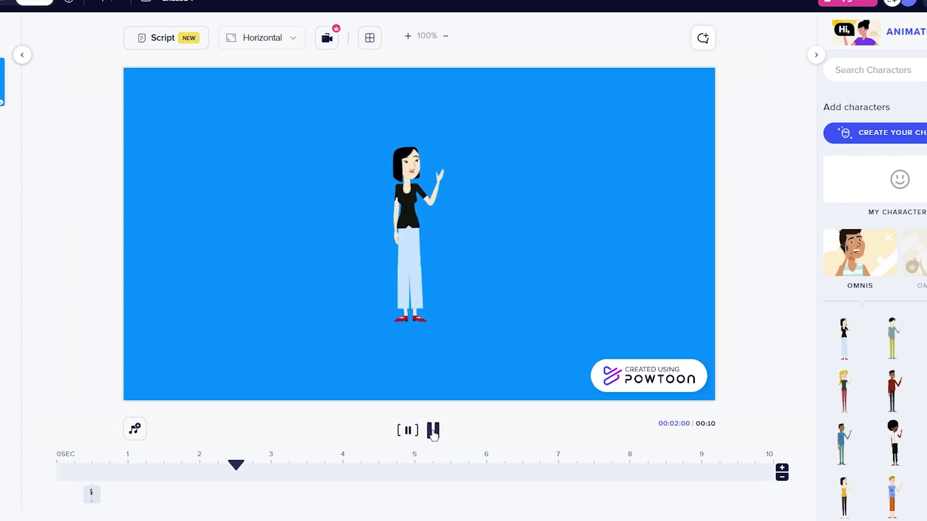